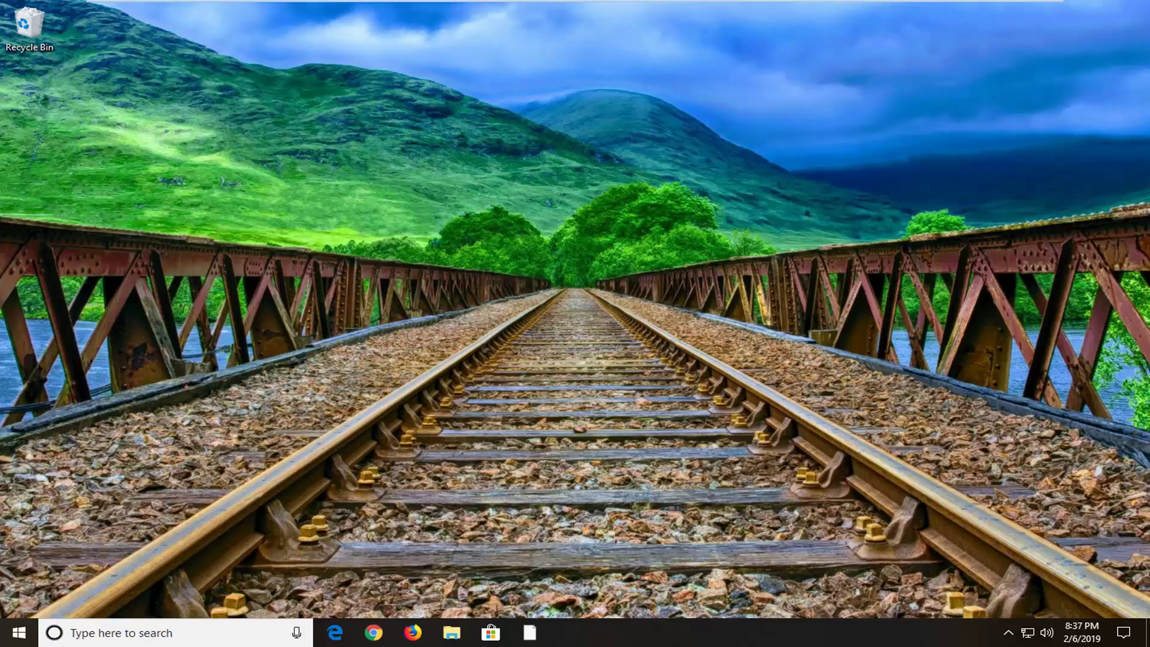
- Search the Start menu for 'power options' and open the Power & sleep settings page
{"action": "left_click", "coordinate": [18, 634]}
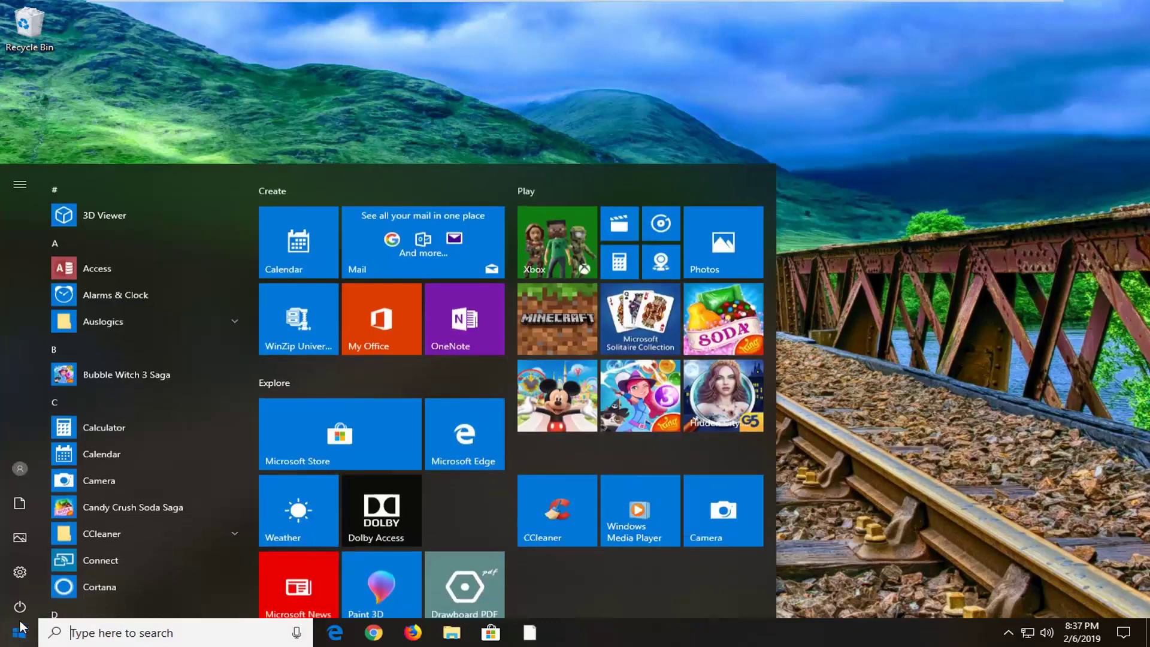
{"action": "type", "text": "pow"}
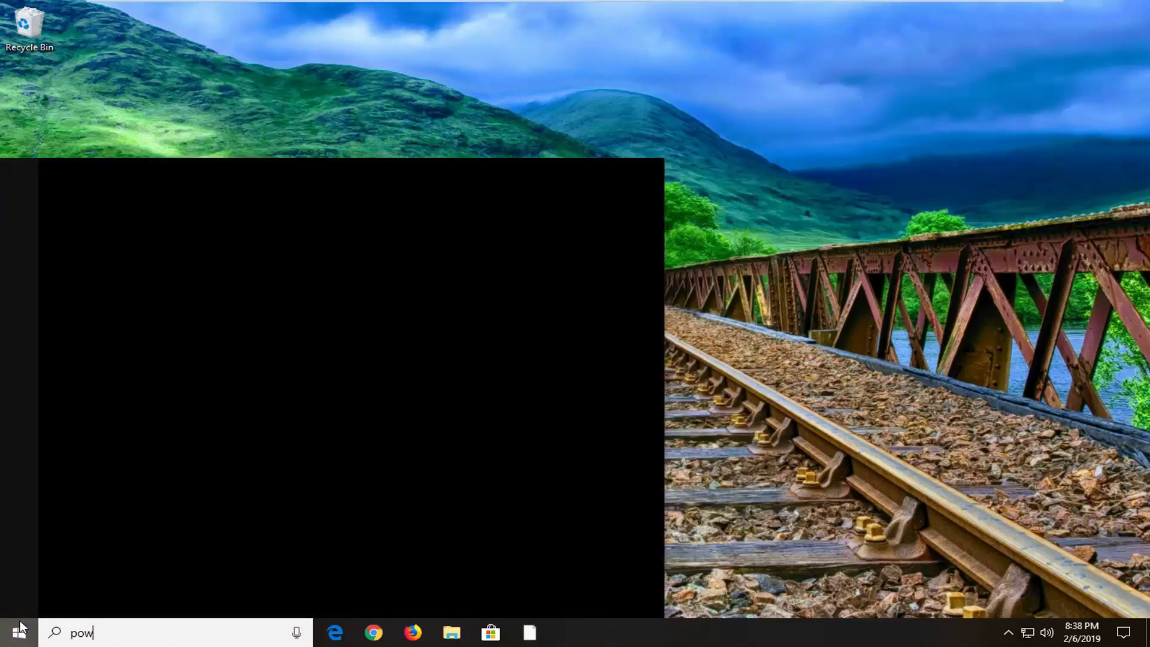
{"action": "type", "text": "er options"}
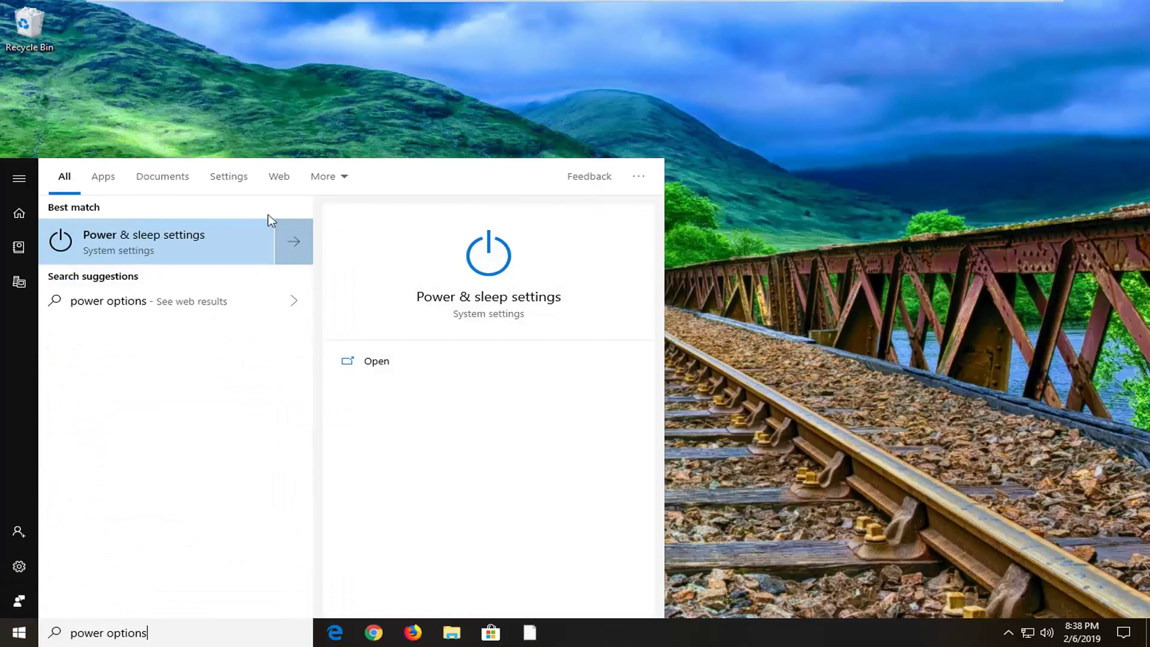
{"action": "left_click", "coordinate": [142, 238]}
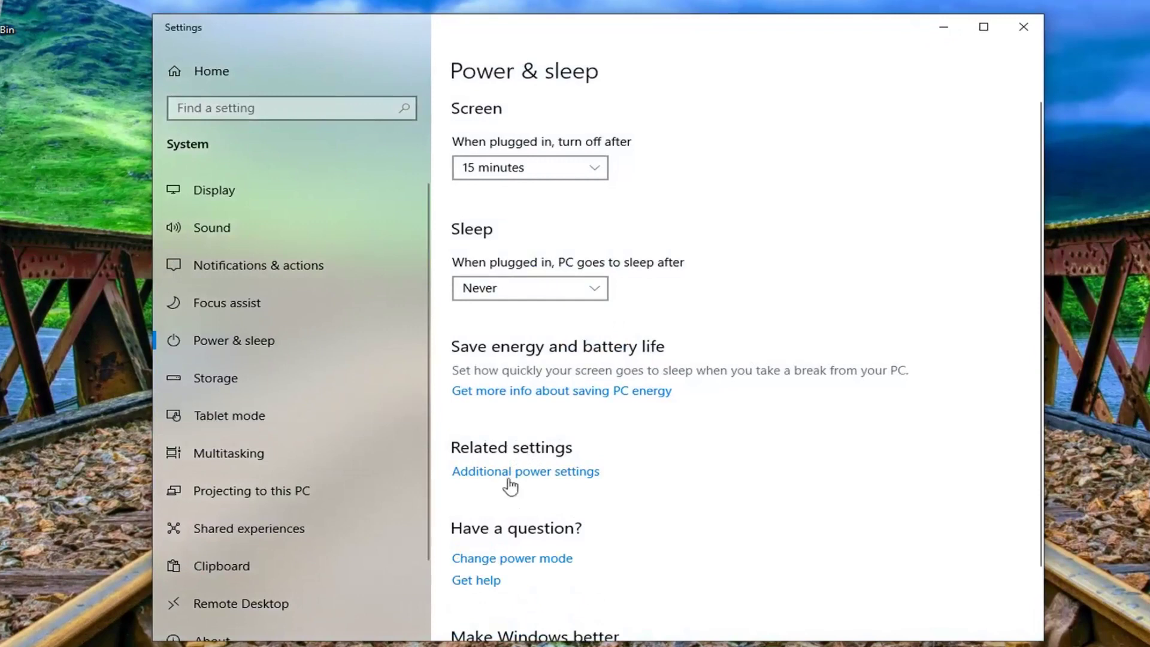
- Open Additional power settings to reach the Control Panel Power Options plan list
{"action": "left_click", "coordinate": [473, 477]}
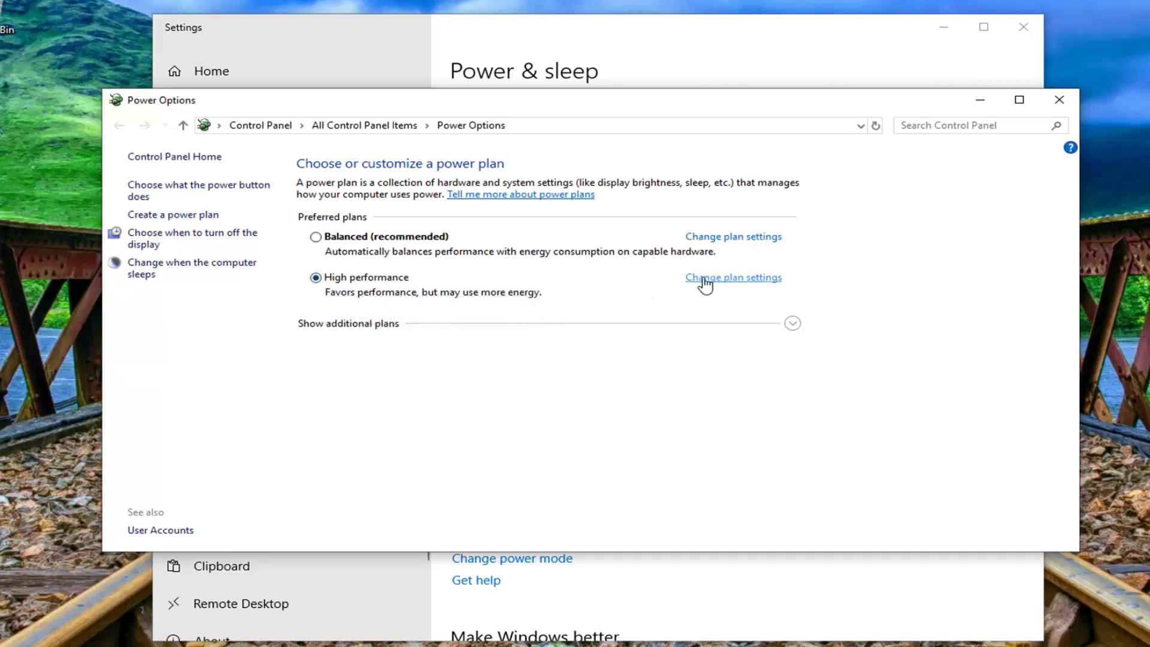
- Open the High performance plan's advanced power settings and expand USB settings
{"action": "left_click", "coordinate": [748, 280]}
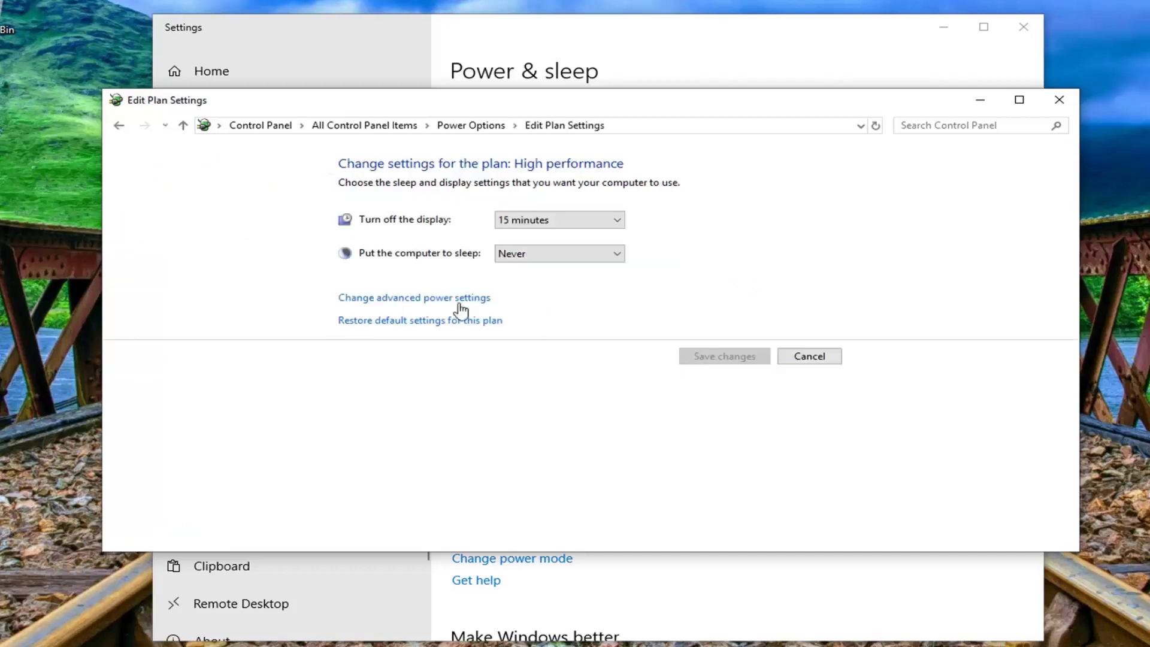
{"action": "left_click", "coordinate": [418, 302]}
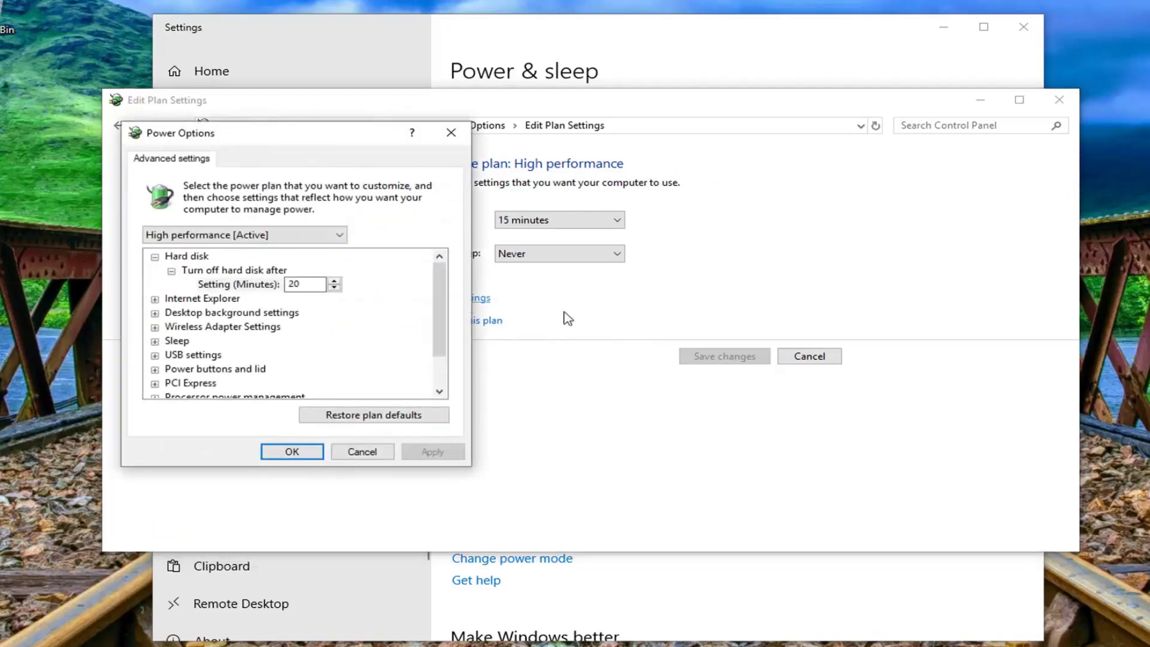
{"action": "left_click_drag", "start_coordinate": [349, 129], "coordinate": [629, 122]}
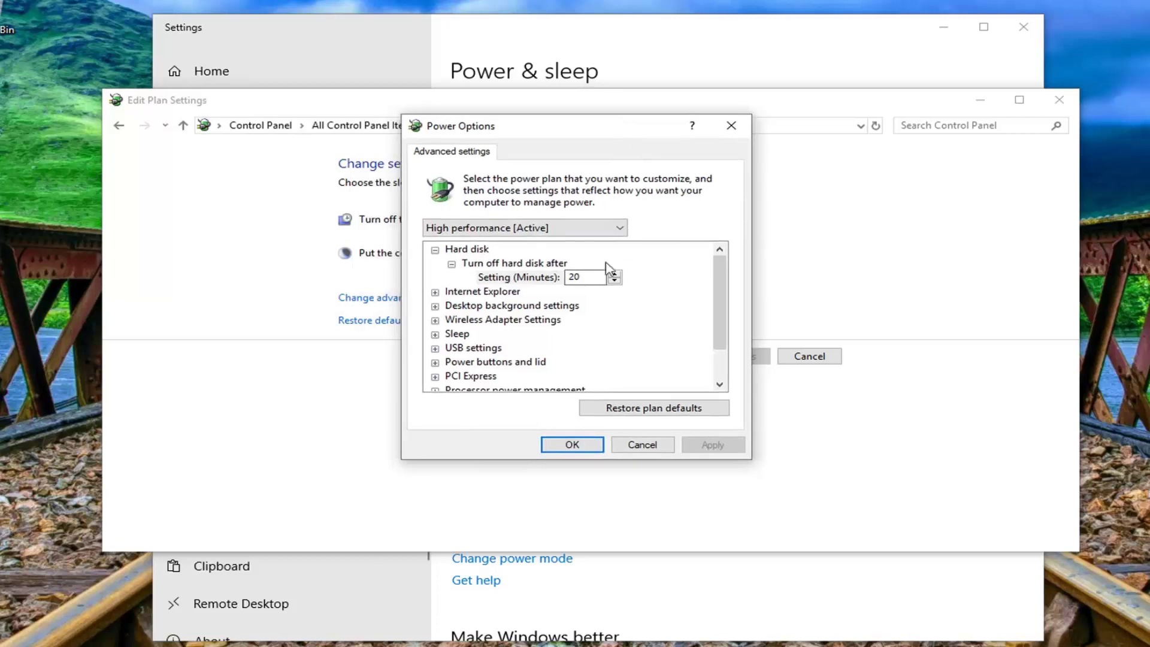
{"action": "left_click", "coordinate": [472, 349]}
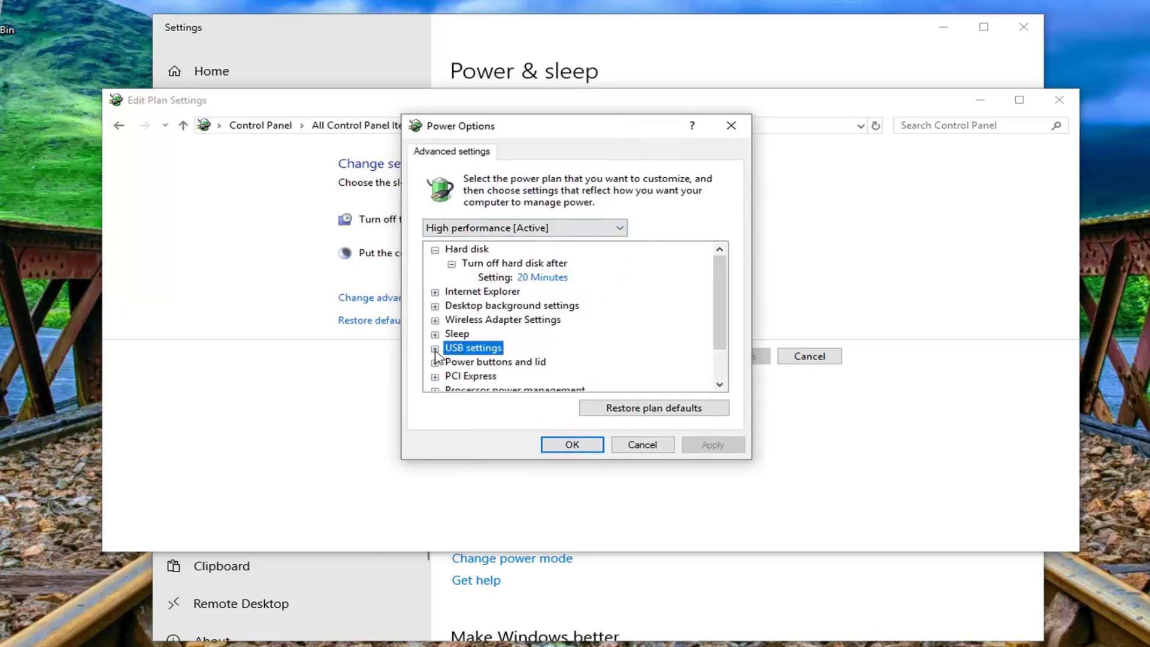
{"action": "left_click", "coordinate": [435, 350]}
- Set USB selective suspend to Disabled, then apply and confirm the change
{"action": "left_click", "coordinate": [478, 363]}
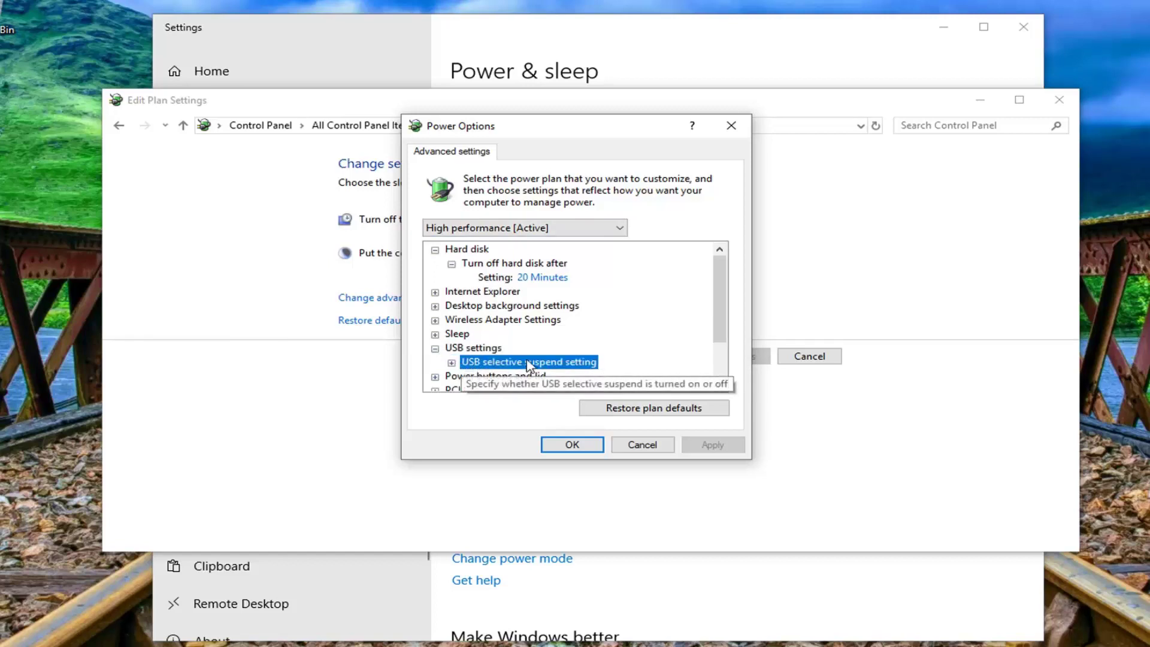
{"action": "left_click", "coordinate": [452, 363]}
{"action": "scroll", "coordinate": [479, 356], "scroll_direction": "down", "scroll_amount": 1}
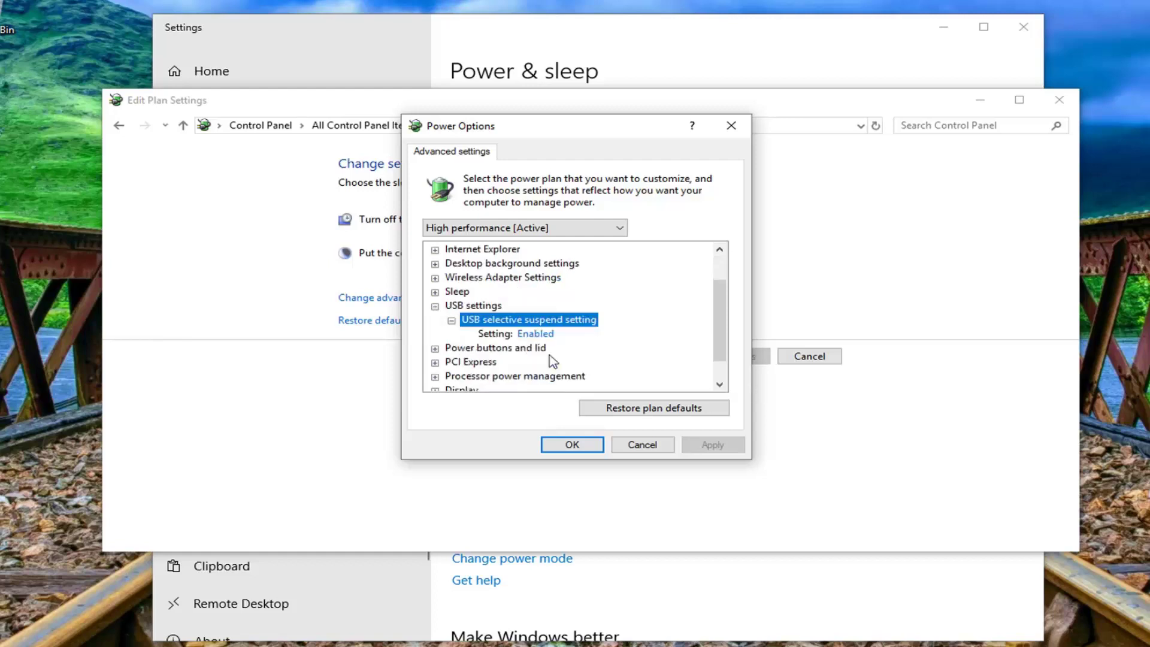
{"action": "left_click", "coordinate": [536, 336]}
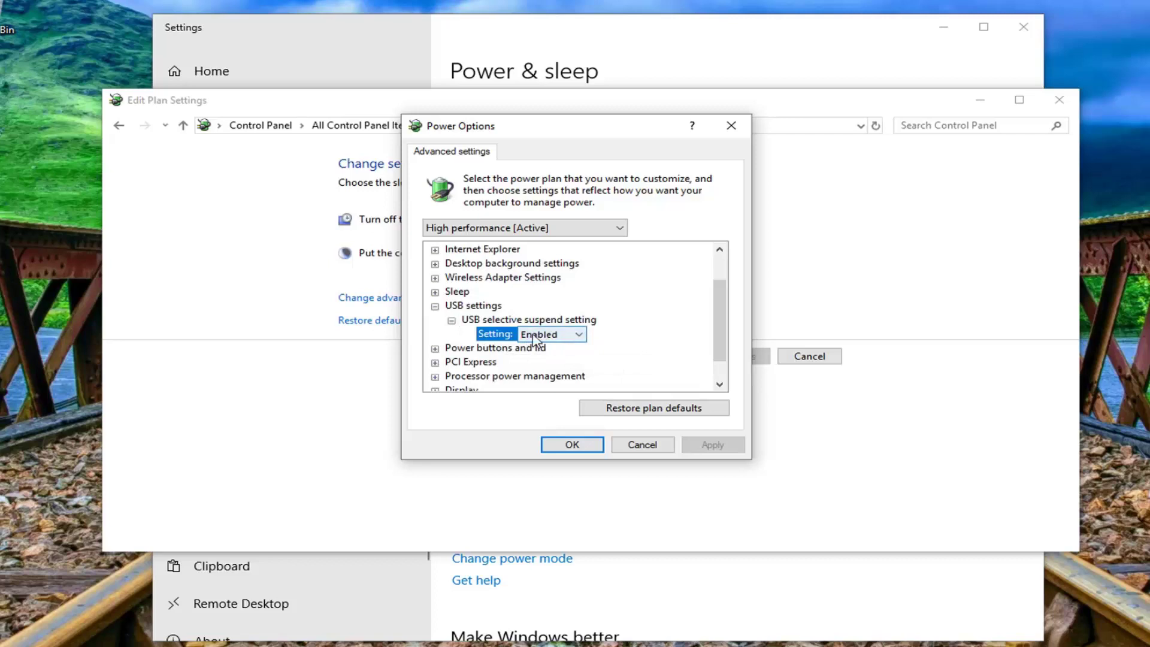
{"action": "left_click", "coordinate": [575, 336]}
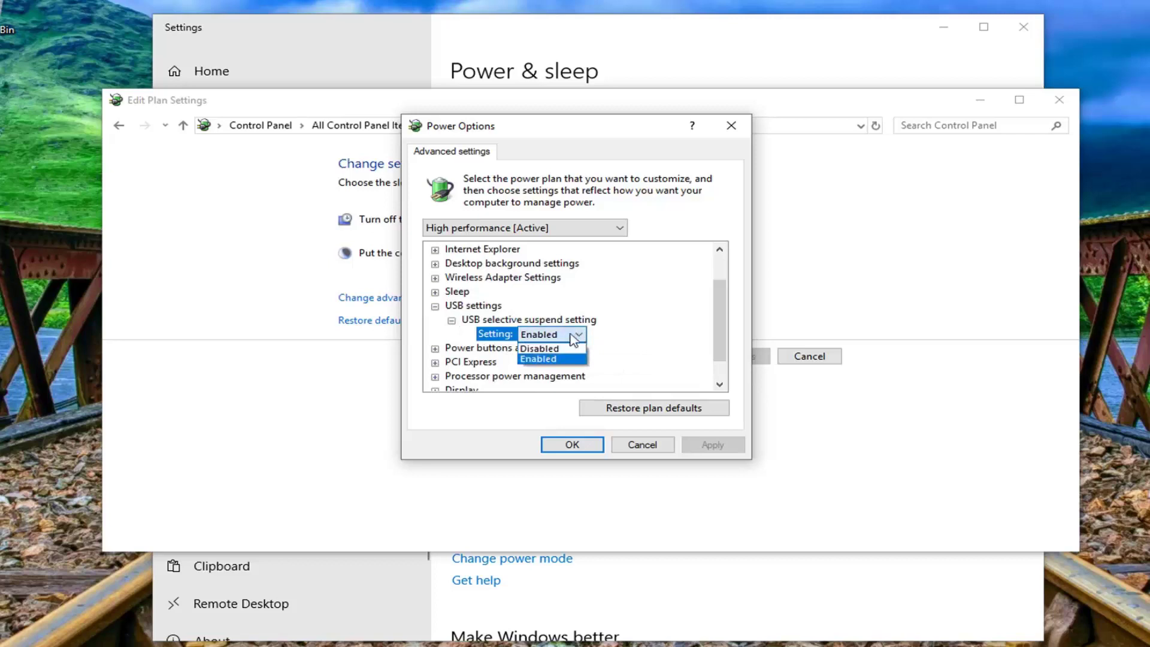
{"action": "left_click", "coordinate": [539, 350]}
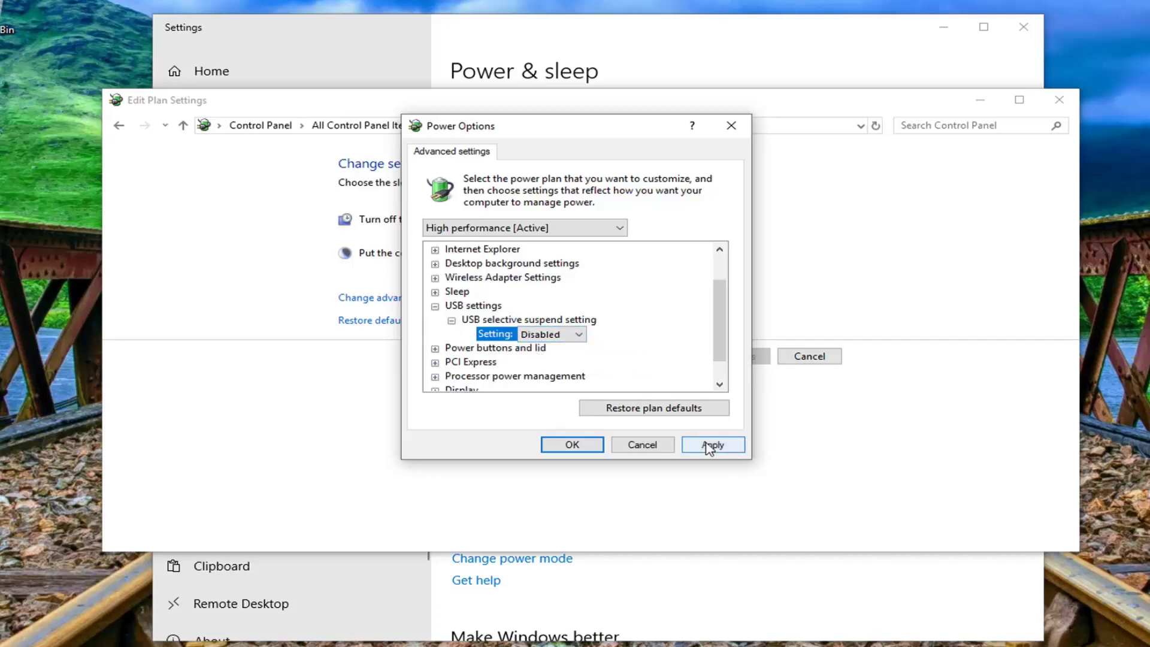
{"action": "left_click", "coordinate": [710, 445]}
{"action": "left_click", "coordinate": [566, 444]}
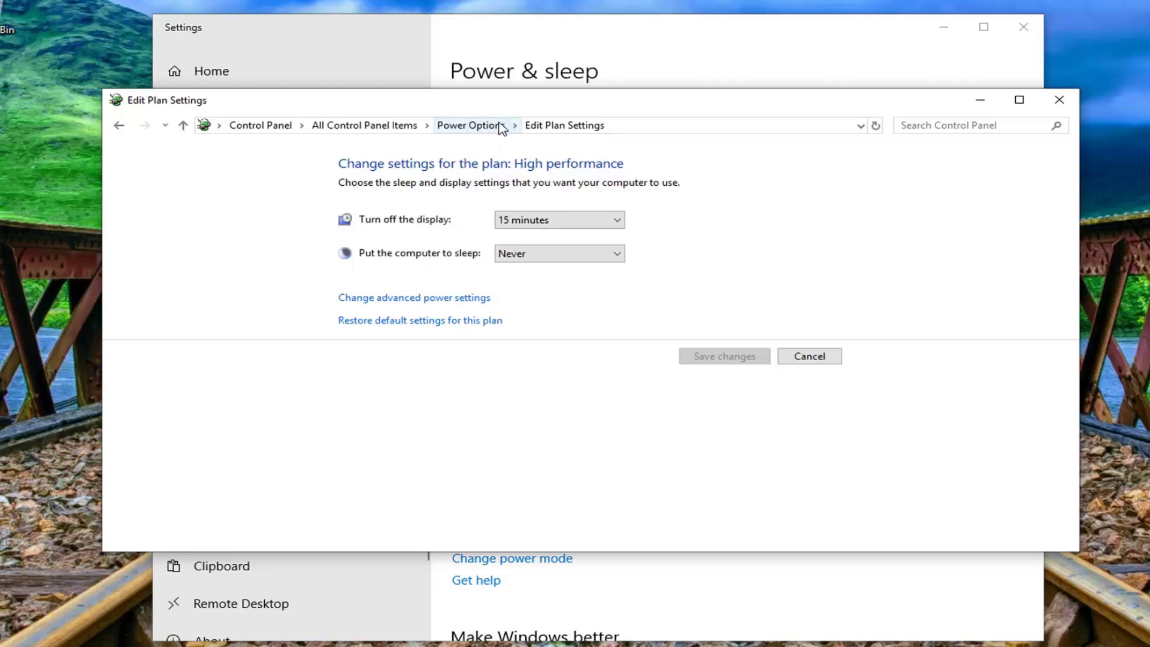
- Go back to the Power Options plan list and view the power button behaviour settings
{"action": "left_click", "coordinate": [480, 126]}
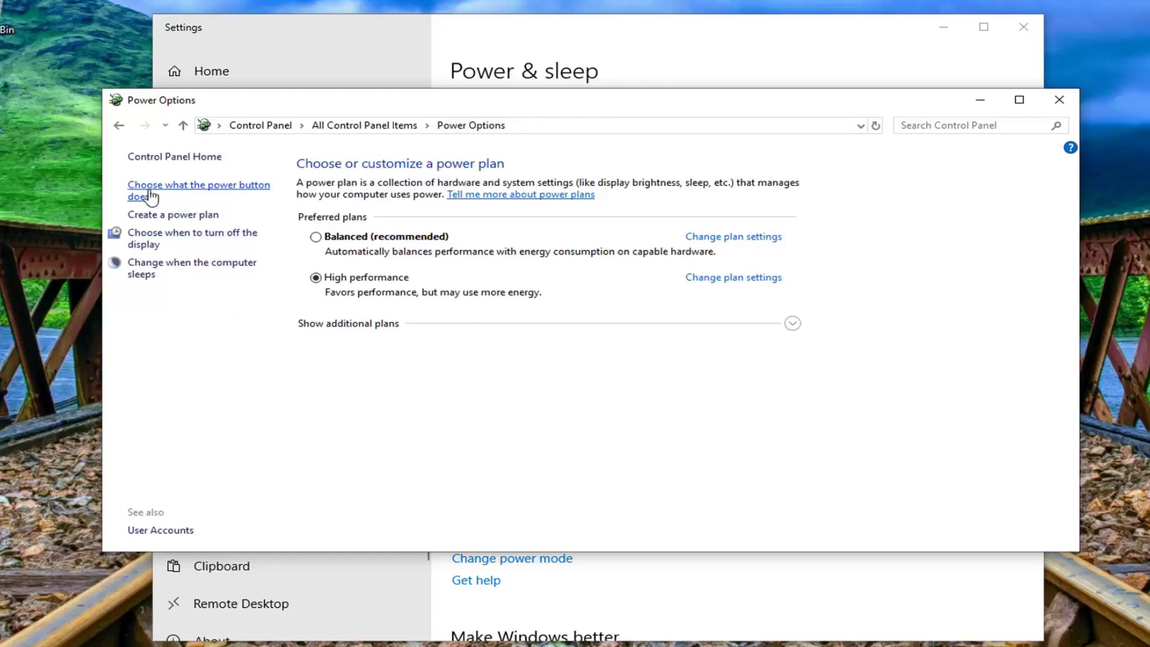
{"action": "left_click", "coordinate": [178, 194]}
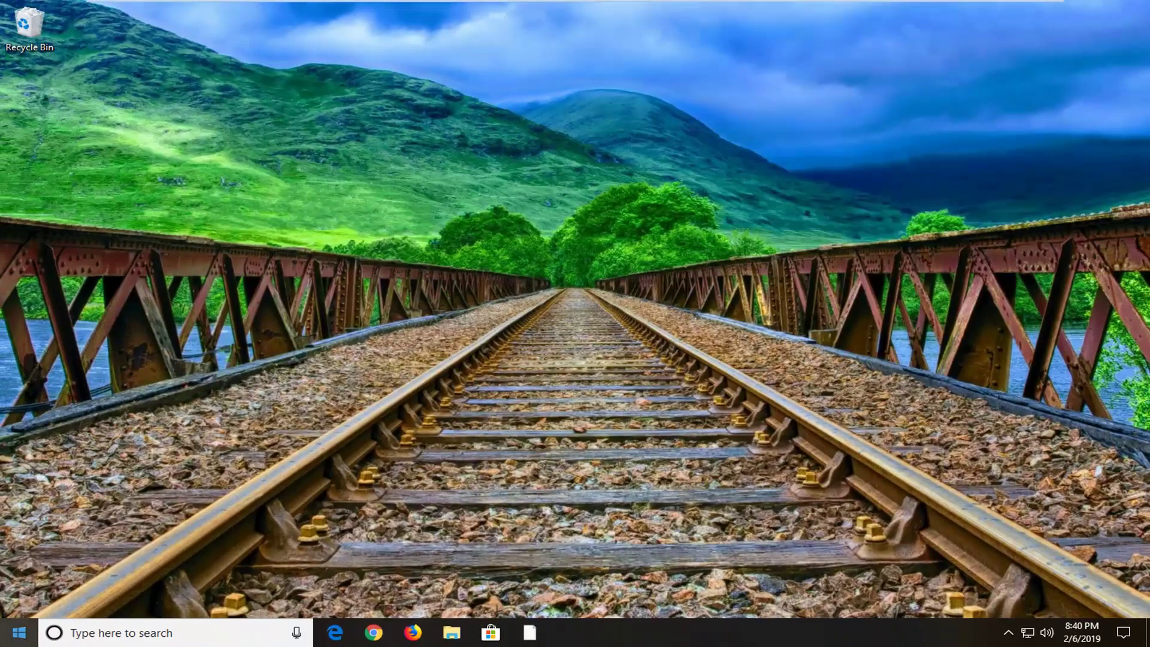
- Search the Start menu for 'device manager' and launch Device Manager
{"action": "left_click", "coordinate": [20, 634]}
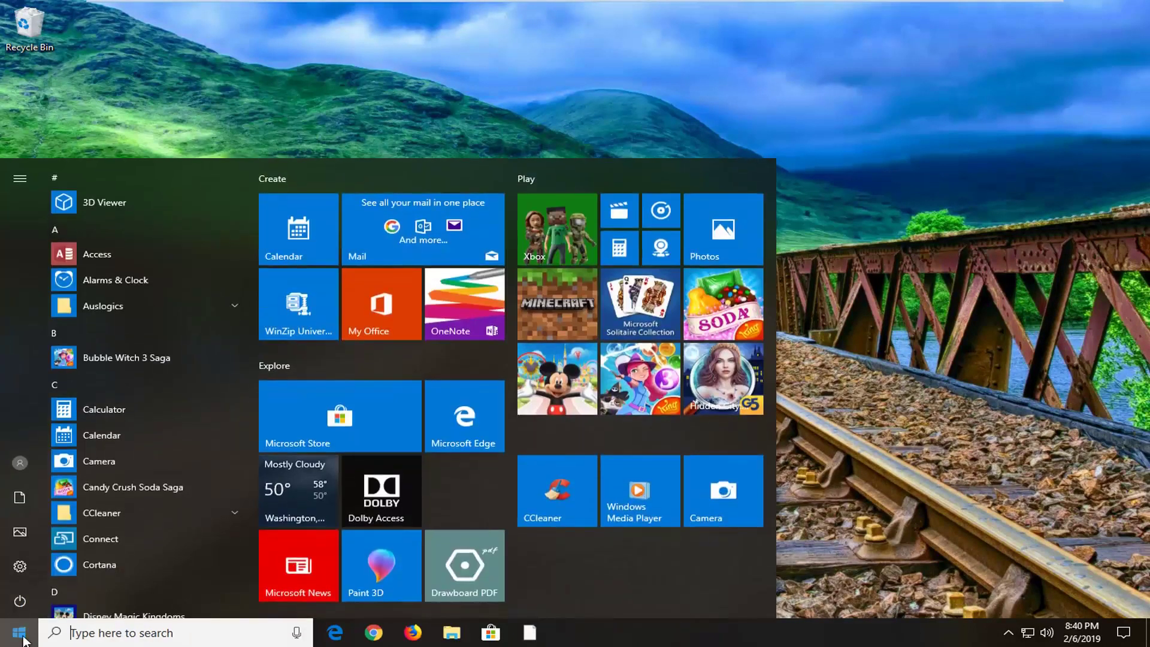
{"action": "type", "text": "d"}
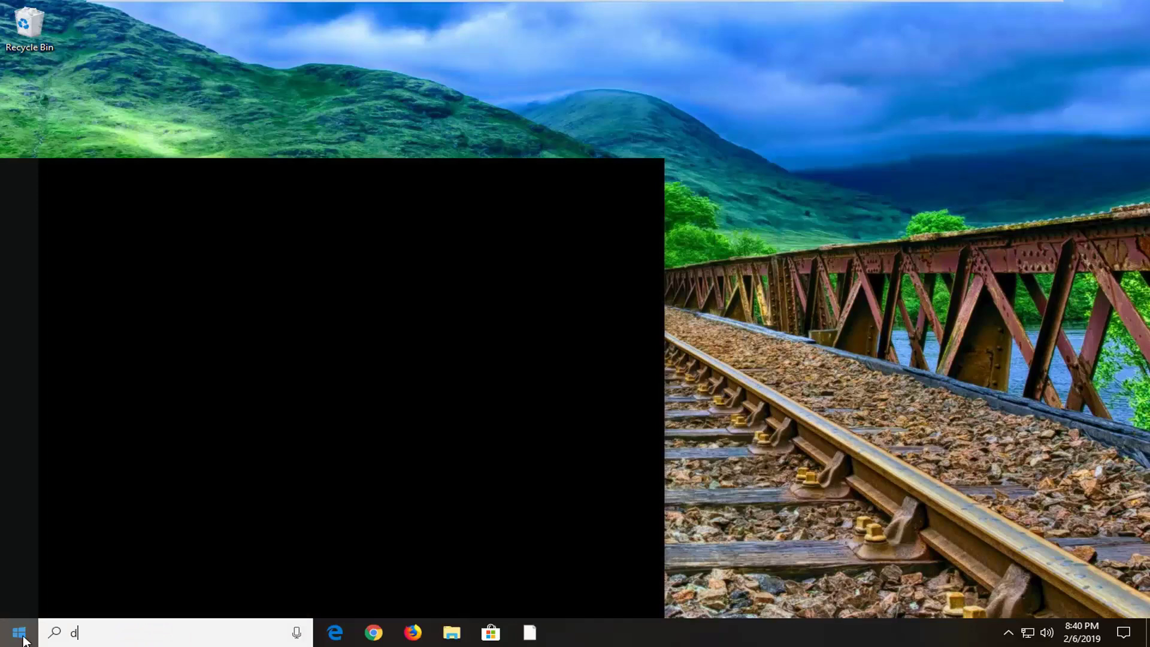
{"action": "type", "text": "evice manager"}
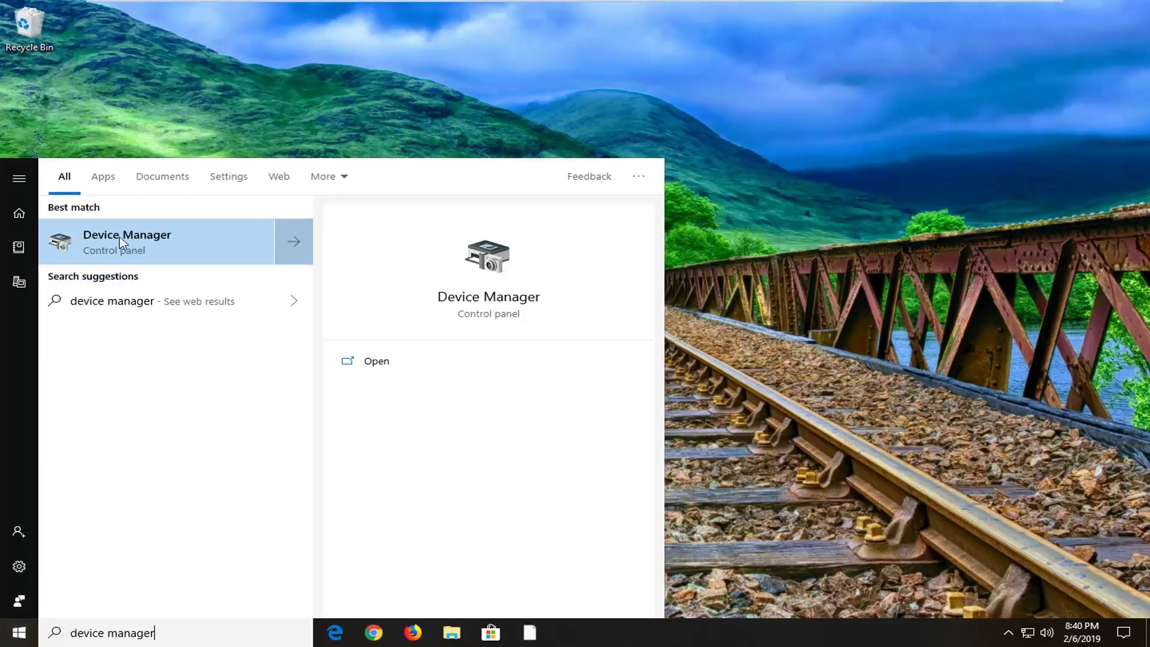
{"action": "left_click", "coordinate": [126, 249]}
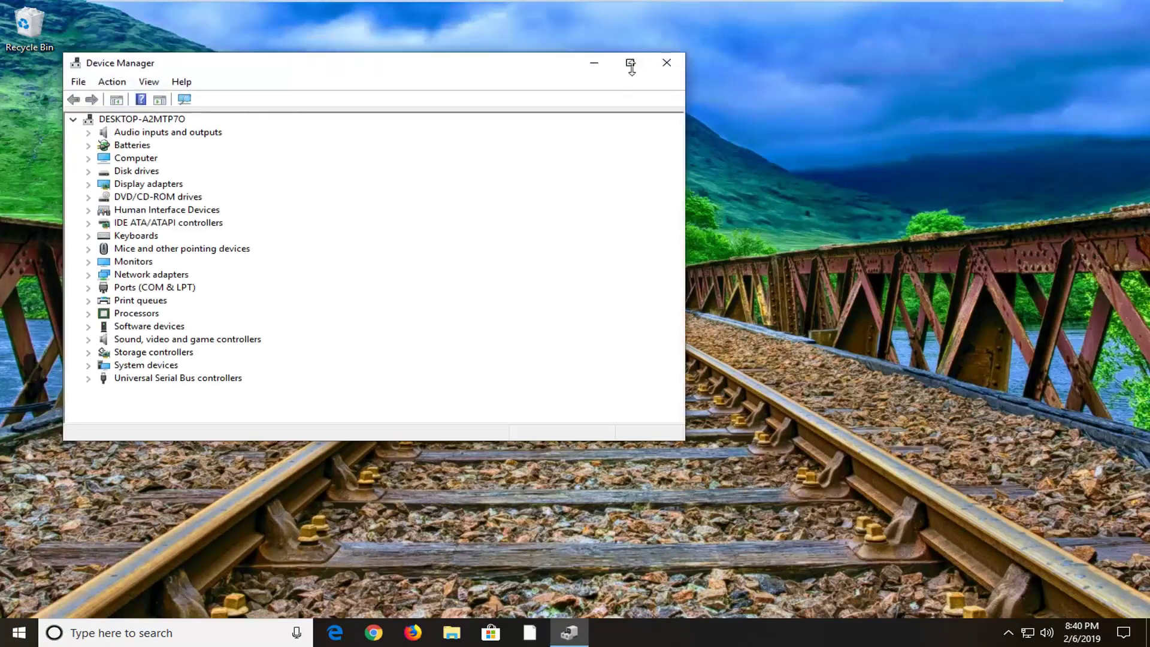
- Uninstall the VMware Virtual S SCSI Disk Device under Disk drives, declining the restart
{"action": "left_click_drag", "start_coordinate": [493, 62], "coordinate": [710, 90]}
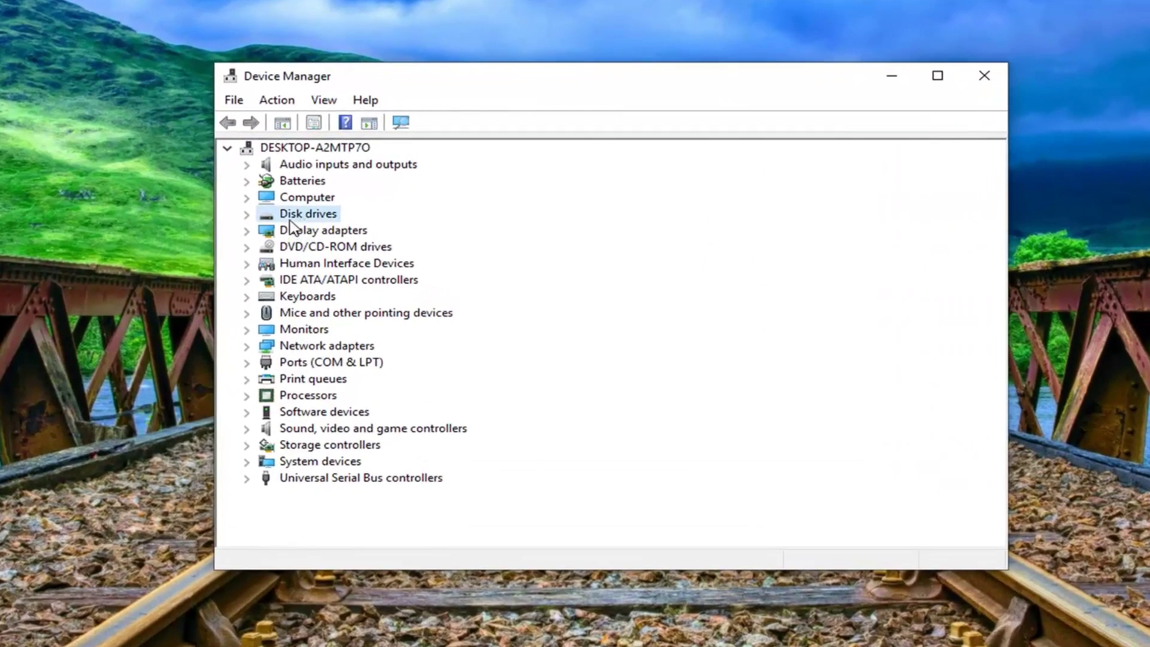
{"action": "left_click", "coordinate": [246, 215]}
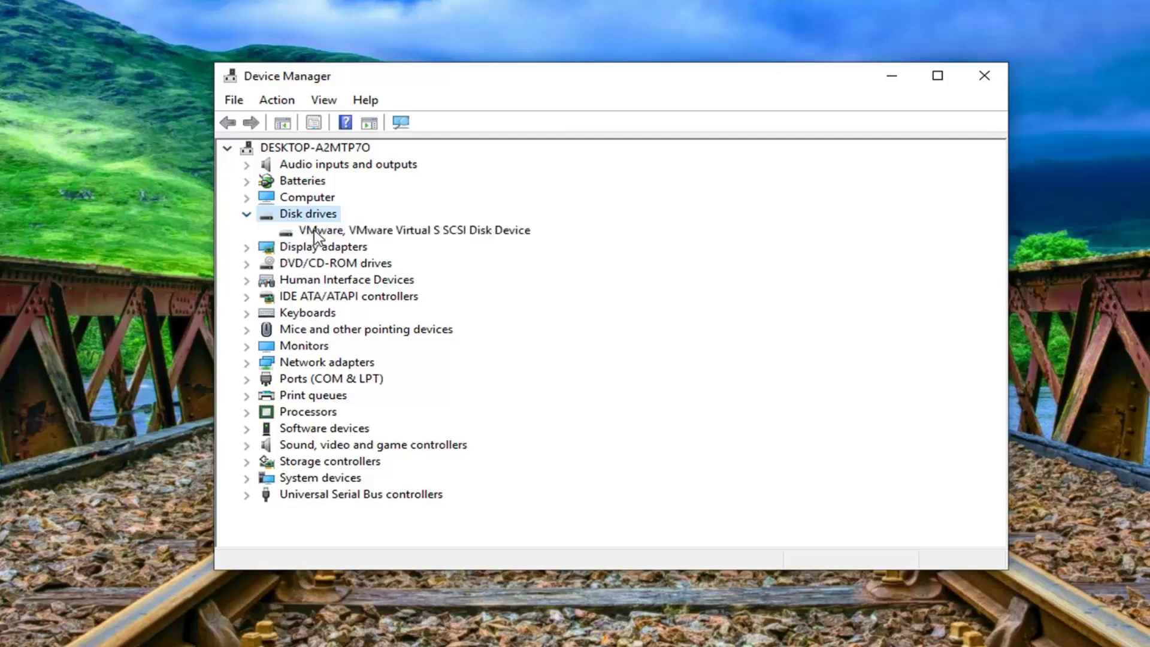
{"action": "left_click", "coordinate": [319, 235]}
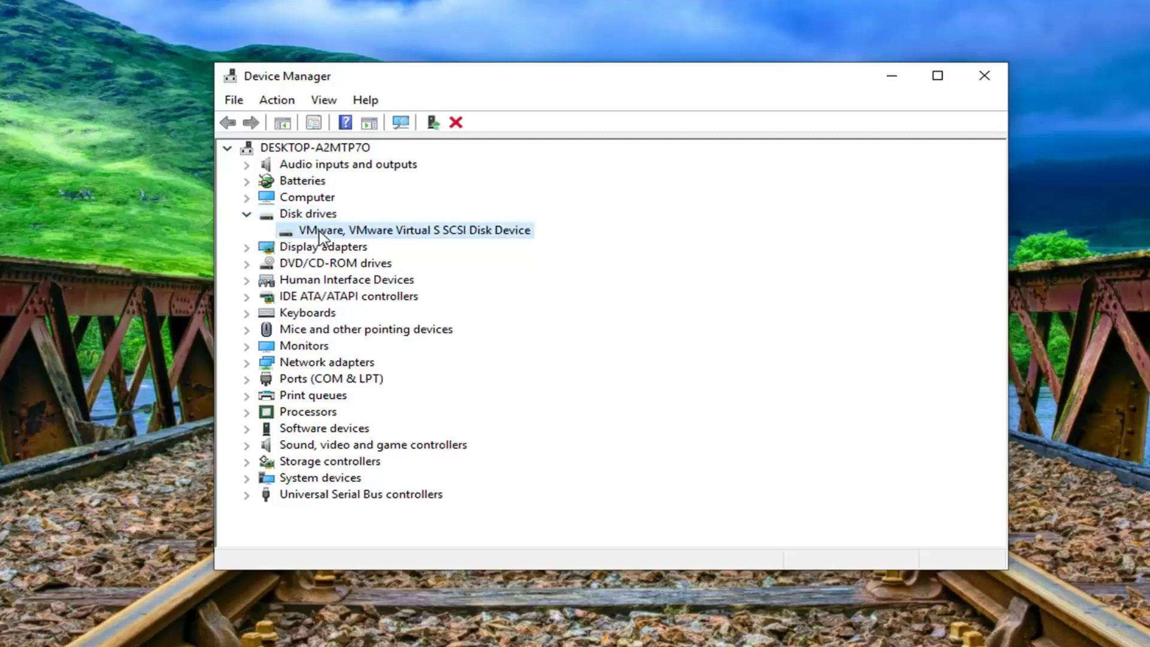
{"action": "right_click", "coordinate": [320, 235]}
{"action": "left_click", "coordinate": [367, 263]}
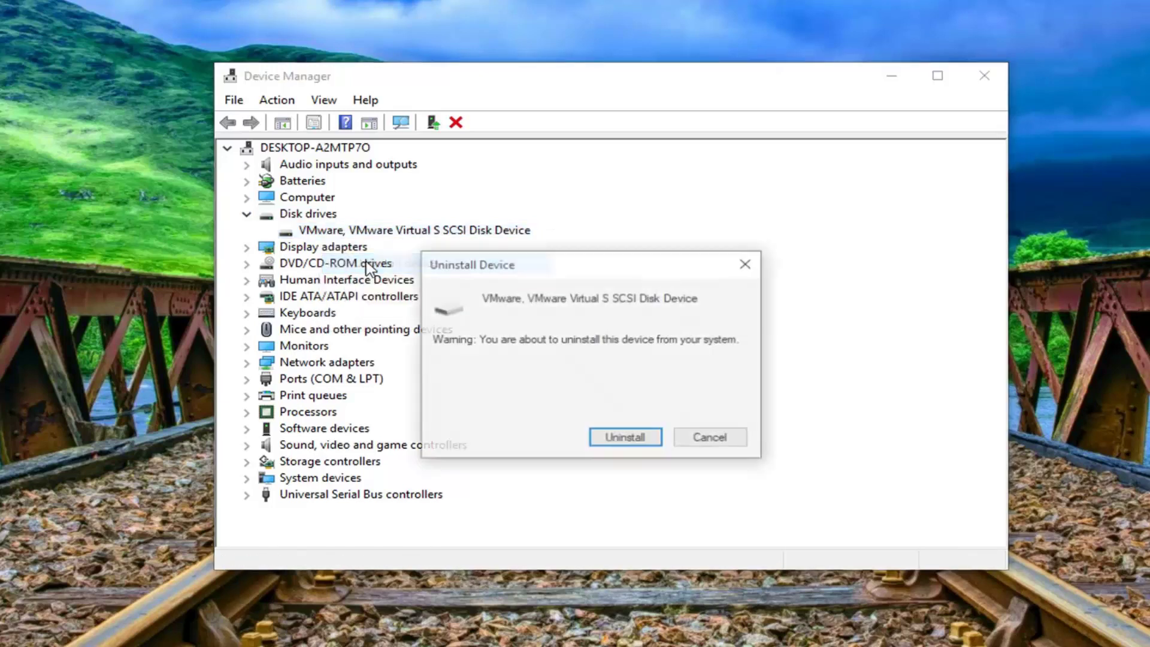
{"action": "left_click", "coordinate": [609, 441]}
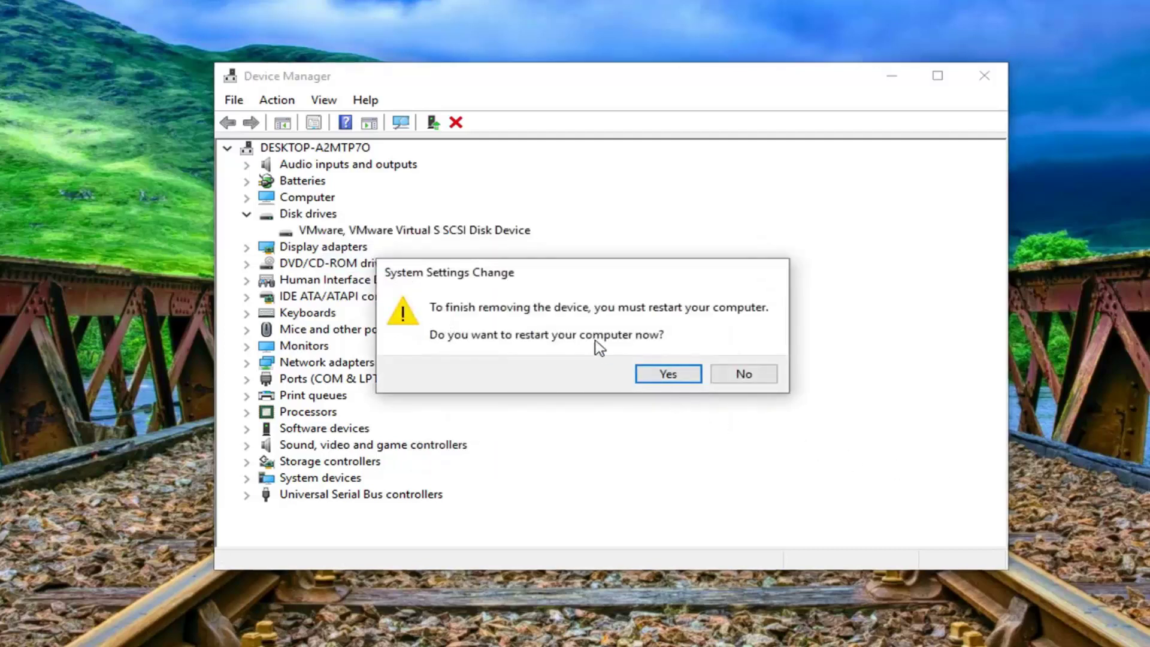
{"action": "left_click", "coordinate": [744, 374]}
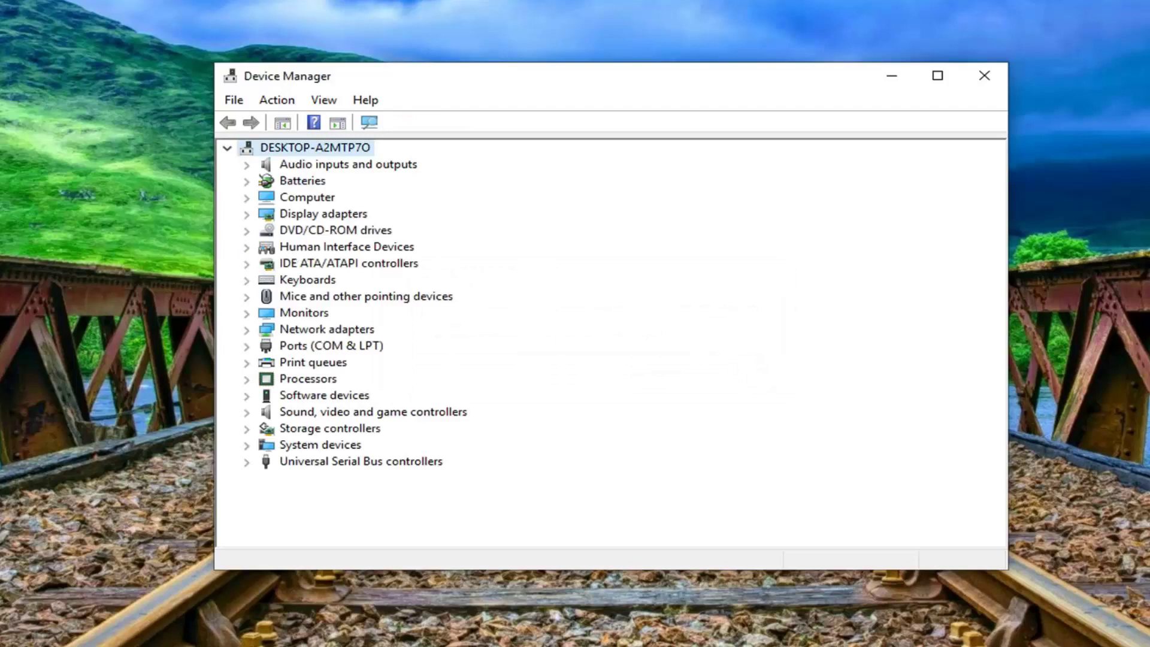
- Expand Universal Serial Bus controllers to inspect its devices, then scan for hardware changes
{"action": "left_click", "coordinate": [318, 462]}
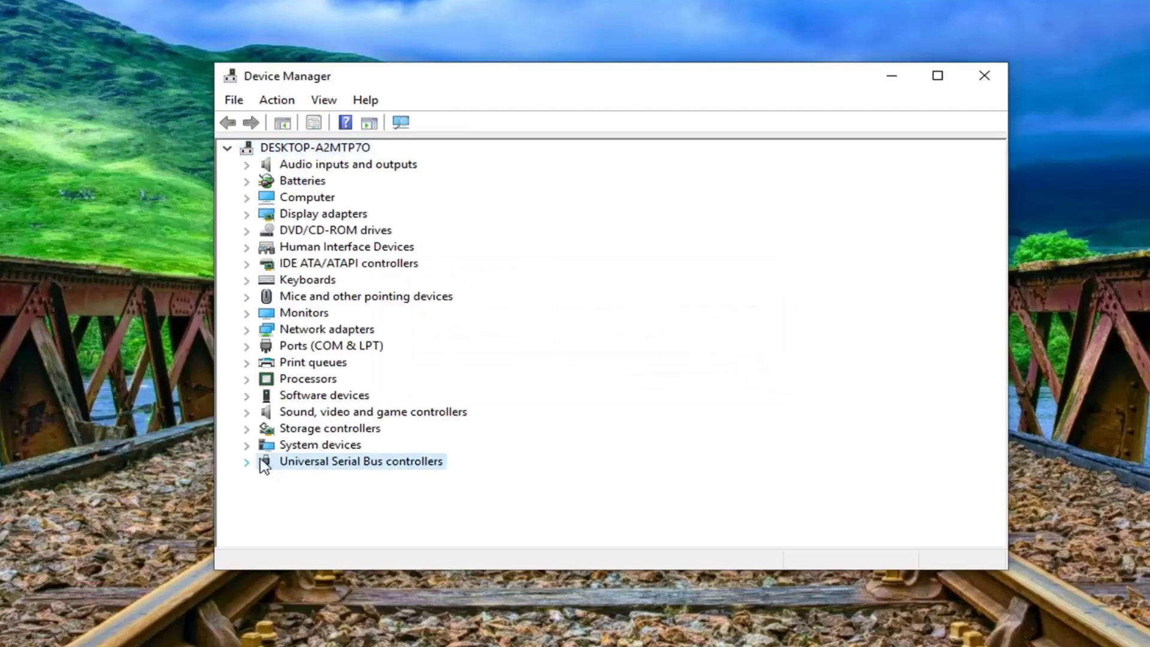
{"action": "double_click", "coordinate": [286, 462]}
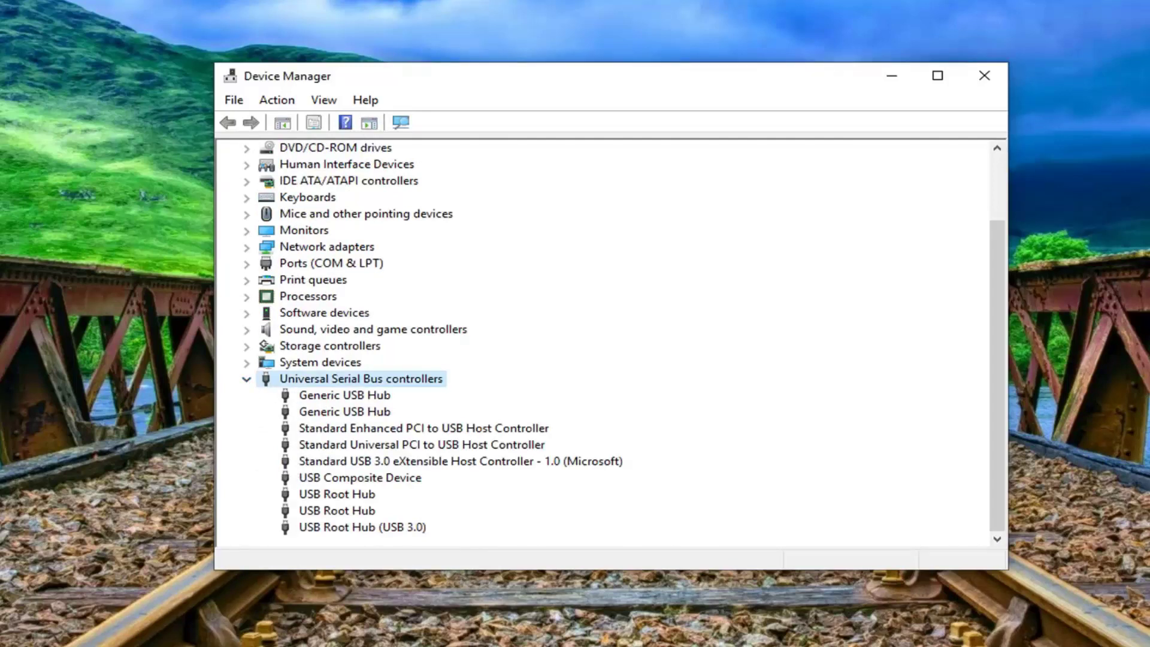
{"action": "right_click", "coordinate": [356, 457]}
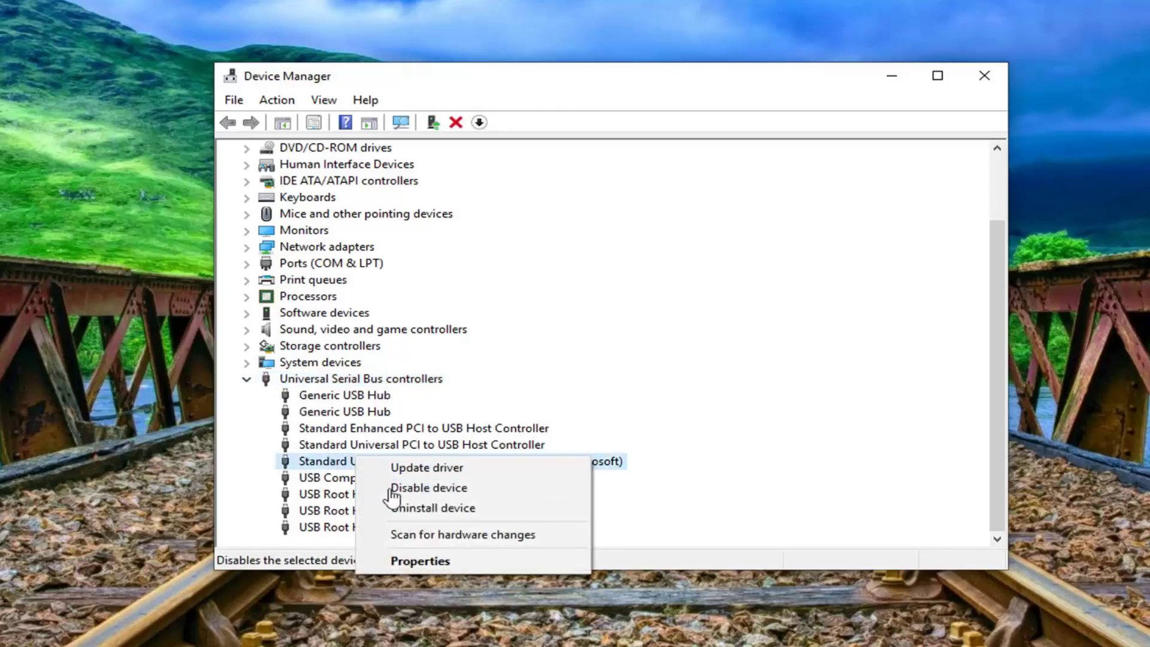
{"action": "left_click", "coordinate": [323, 458]}
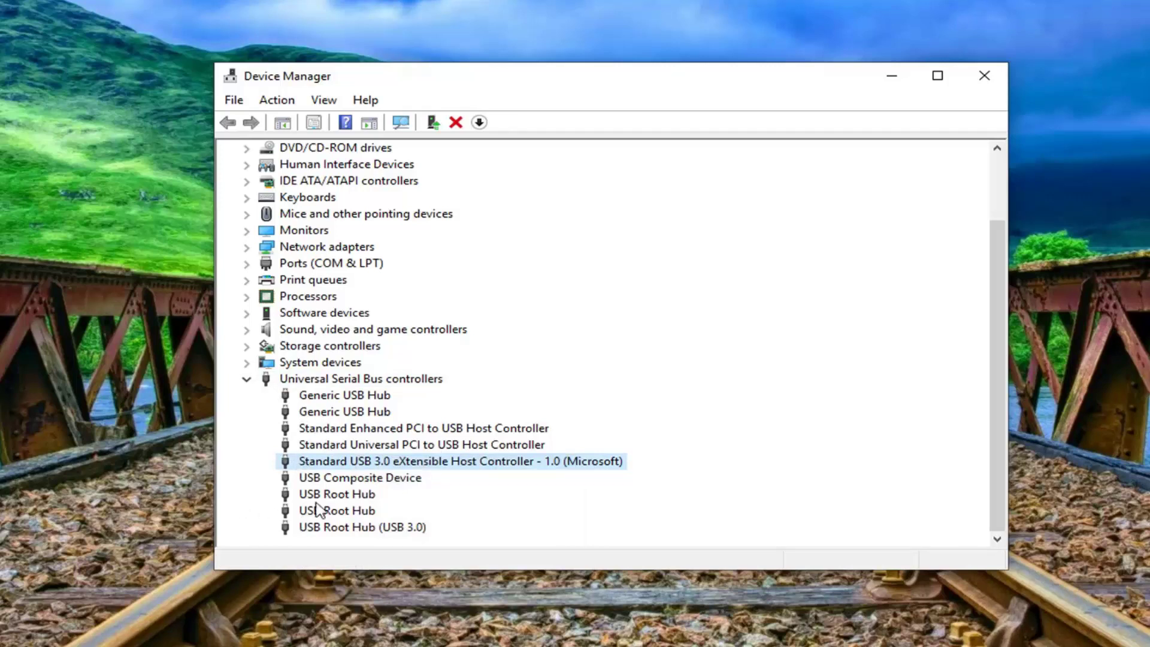
{"action": "left_click", "coordinate": [358, 483]}
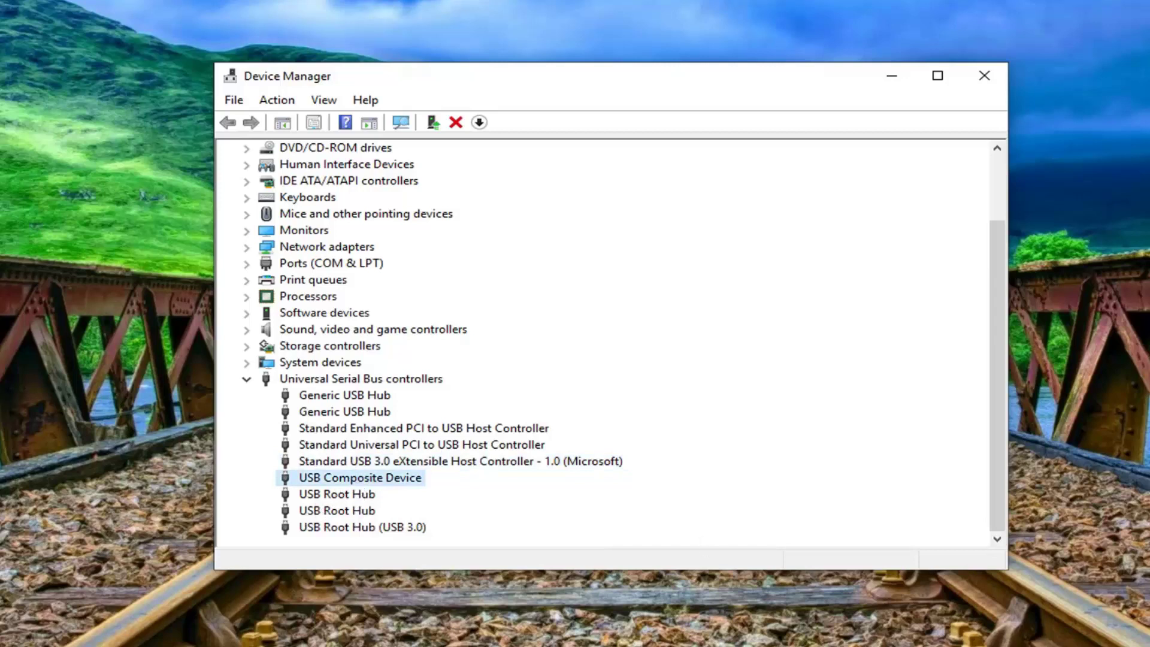
{"action": "left_click", "coordinate": [337, 383]}
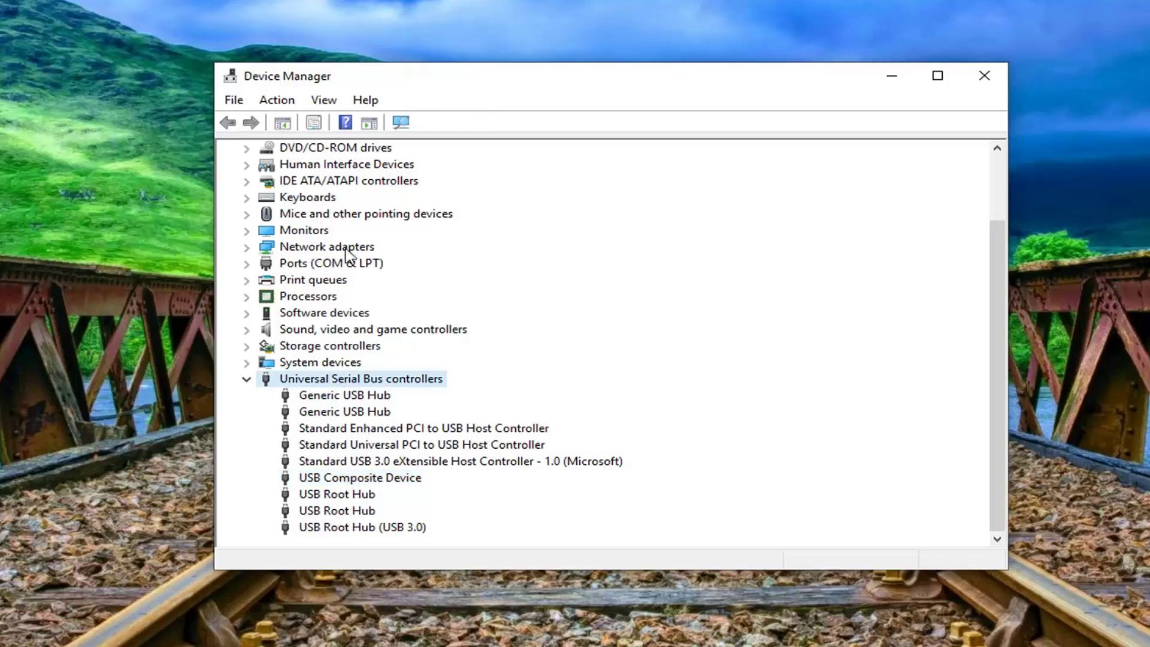
{"action": "left_click", "coordinate": [288, 104]}
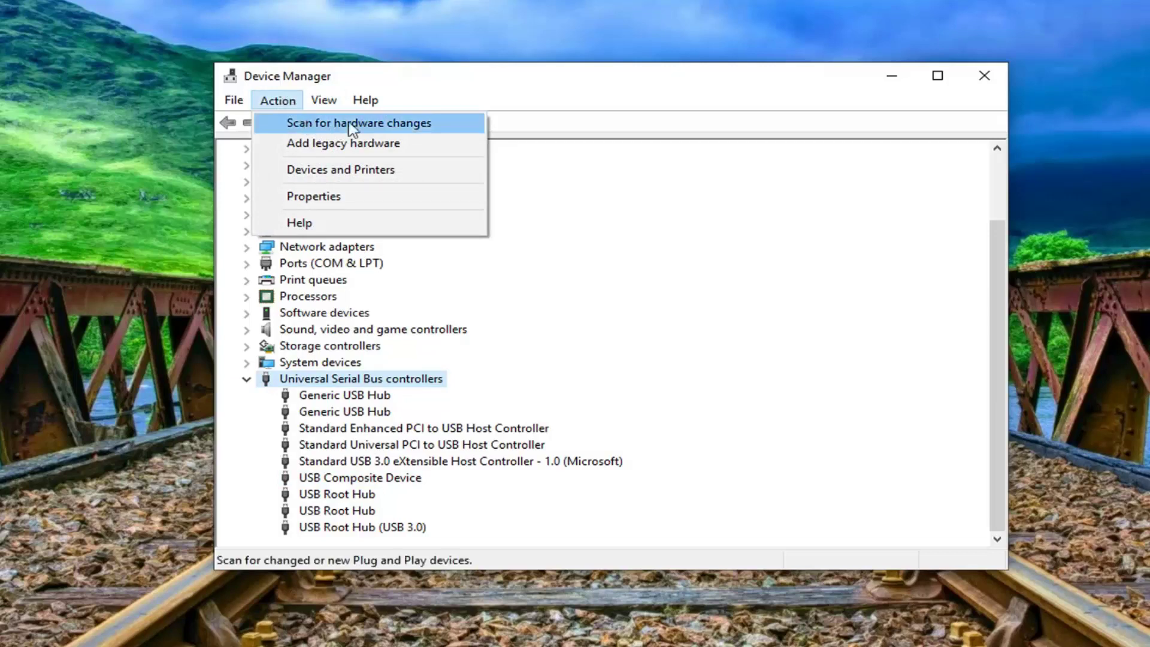
{"action": "left_click", "coordinate": [380, 122]}
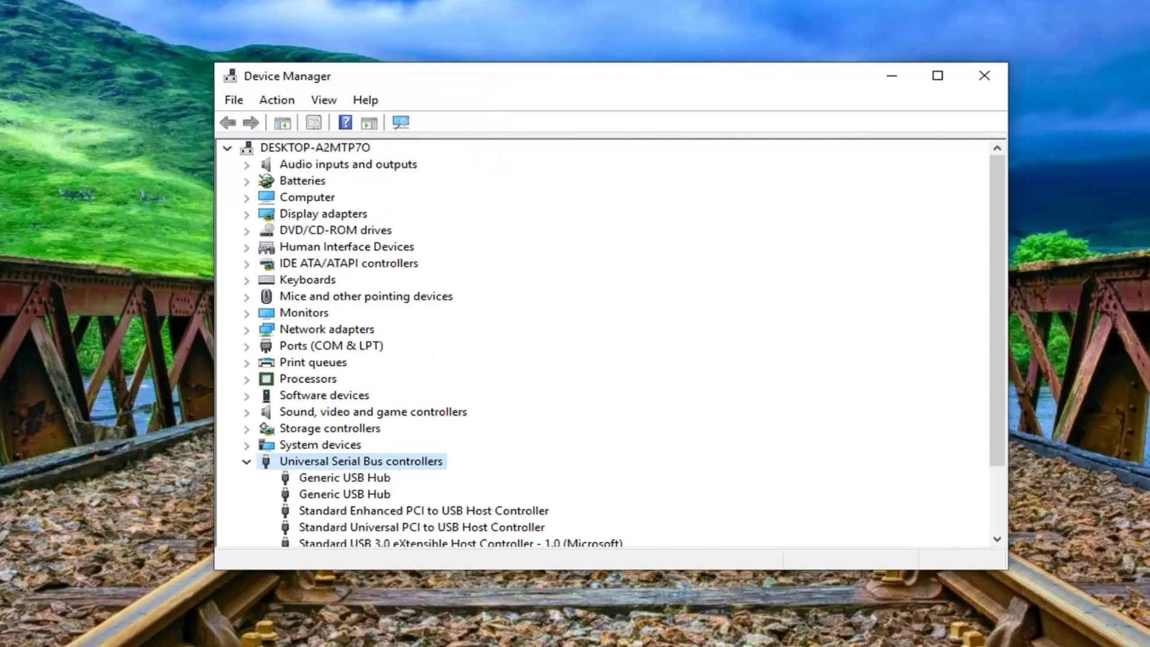
- Search automatically for an updated Generic USB Hub driver and close the 'already installed' result
{"action": "left_click", "coordinate": [319, 510]}
{"action": "scroll", "coordinate": [320, 510], "scroll_direction": "down", "scroll_amount": 1}
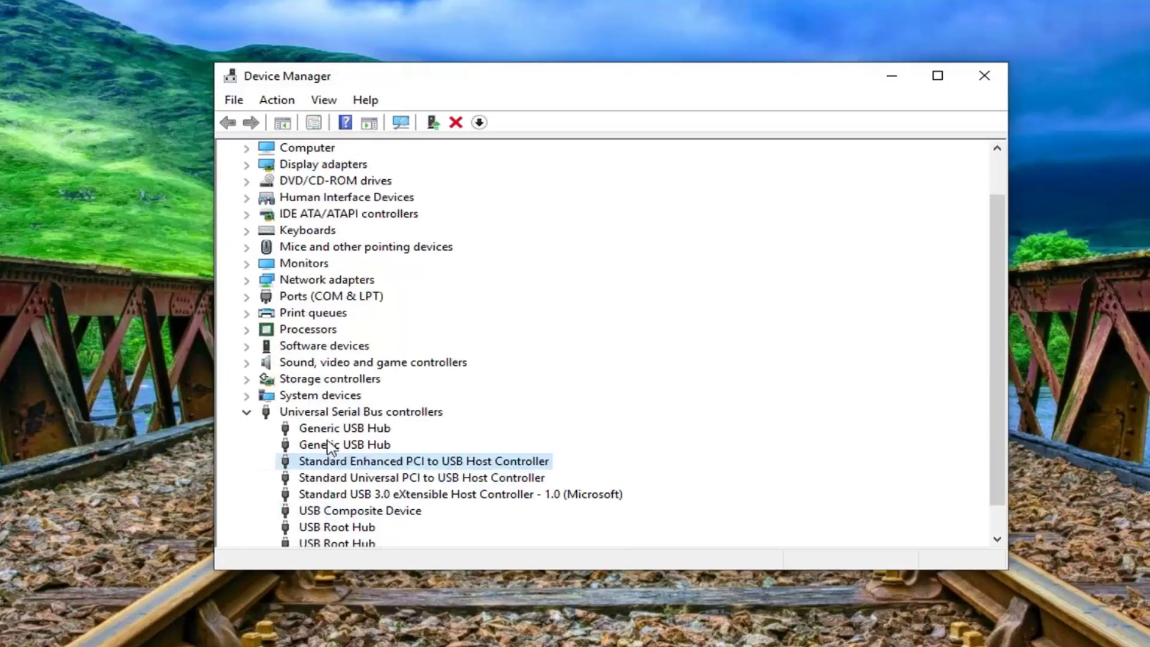
{"action": "scroll", "coordinate": [331, 449], "scroll_direction": "down", "scroll_amount": 1}
{"action": "right_click", "coordinate": [343, 399]}
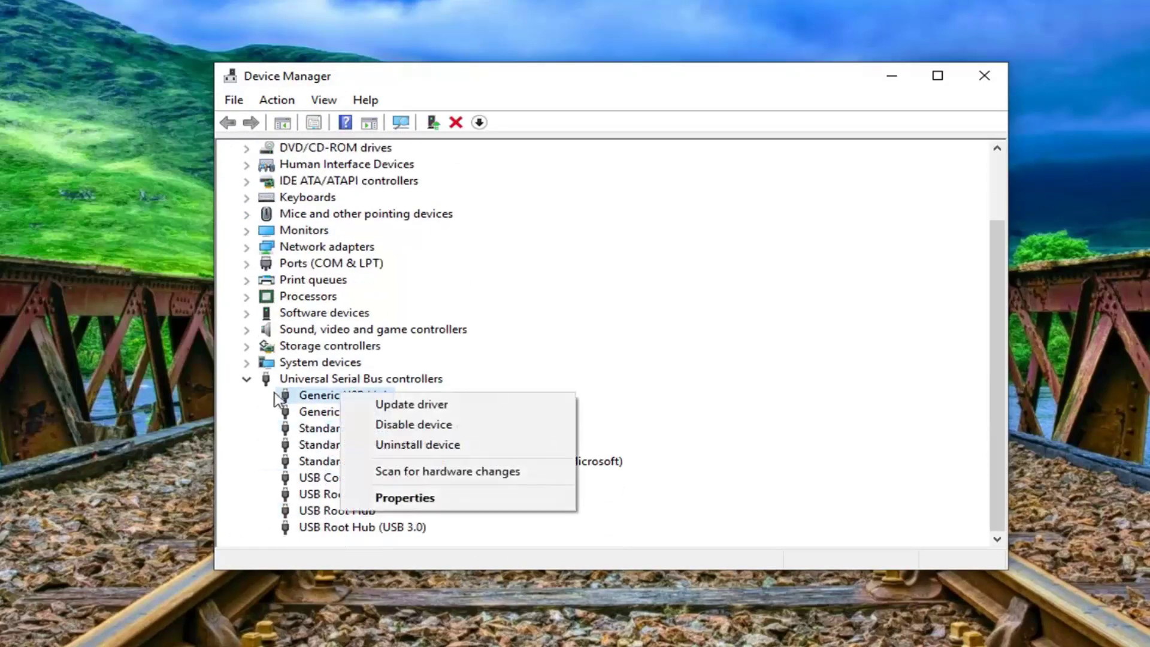
{"action": "left_click", "coordinate": [388, 406]}
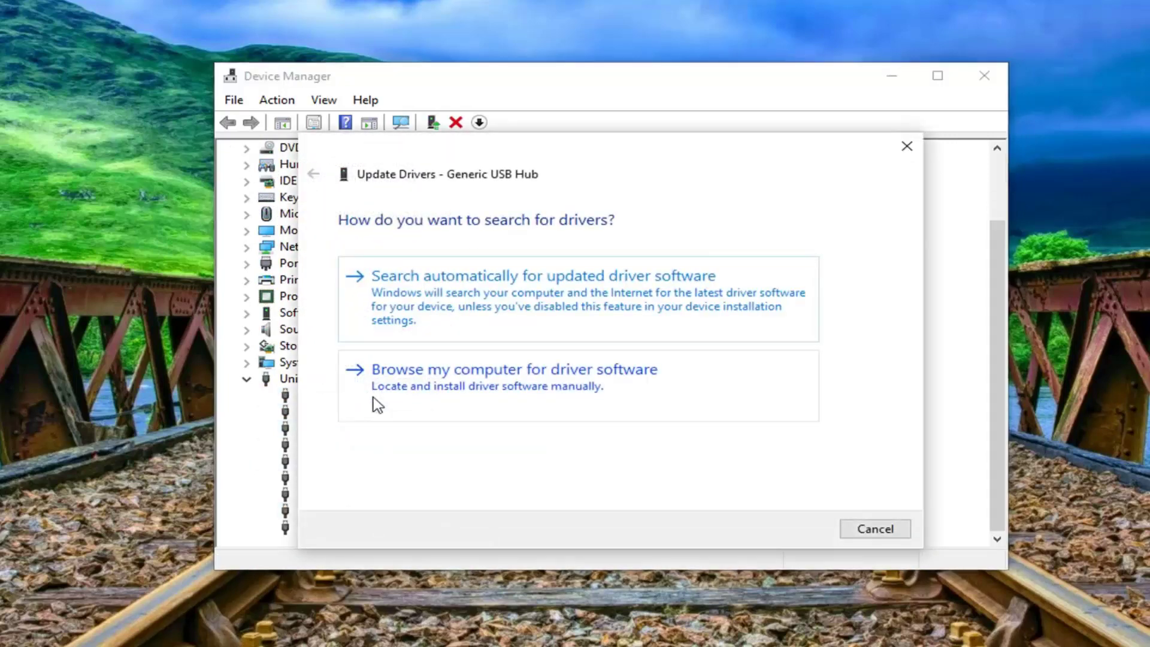
{"action": "left_click", "coordinate": [442, 307]}
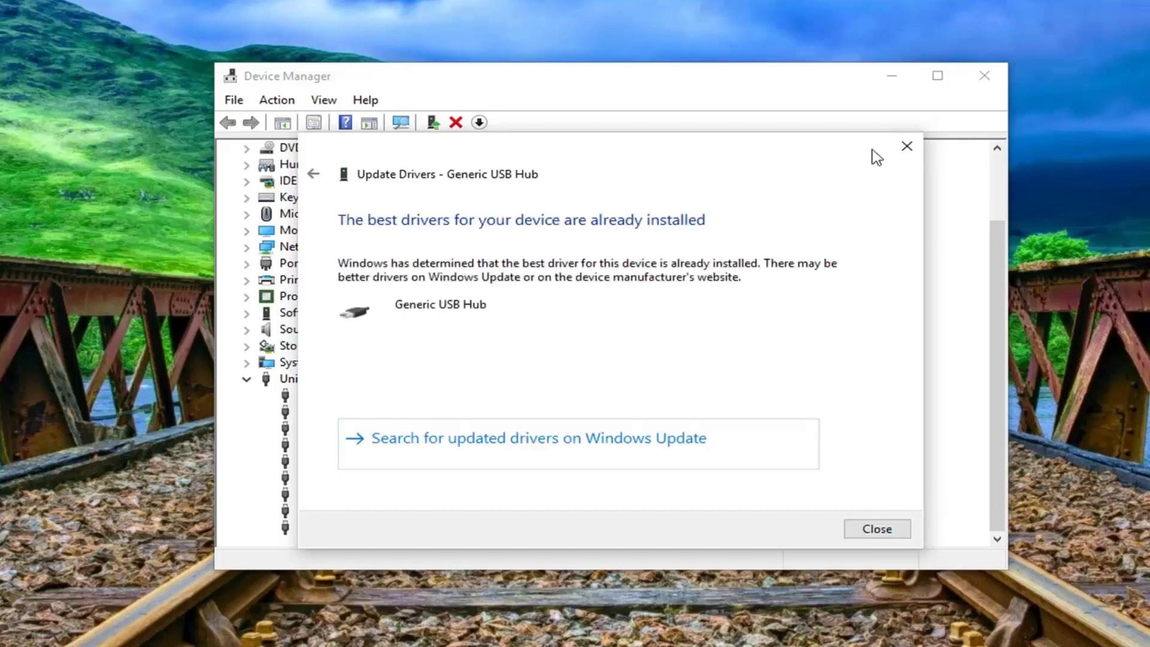
{"action": "left_click", "coordinate": [885, 529]}
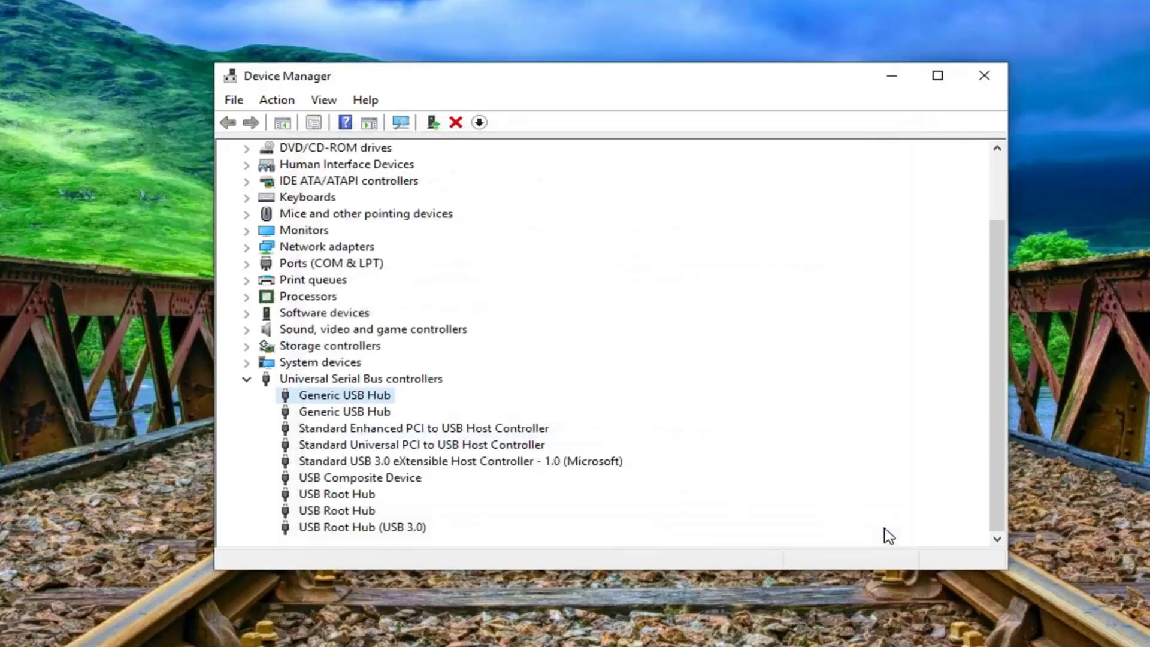